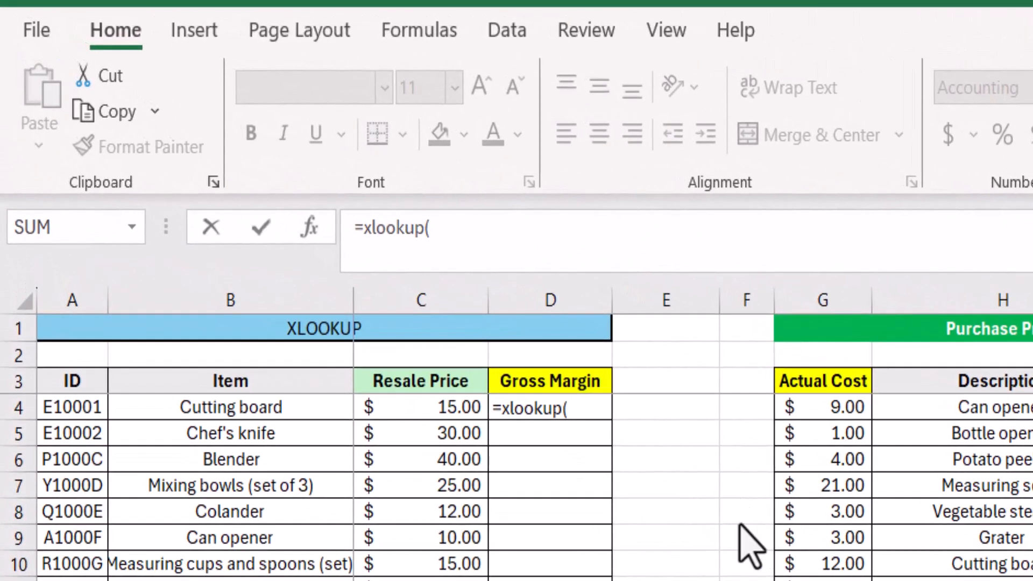
Step: Use the Cutting board item in B4 as the XLOOKUP's lookup value and the absolute range $H$4:$H$28 as its lookup array
click(277, 403)
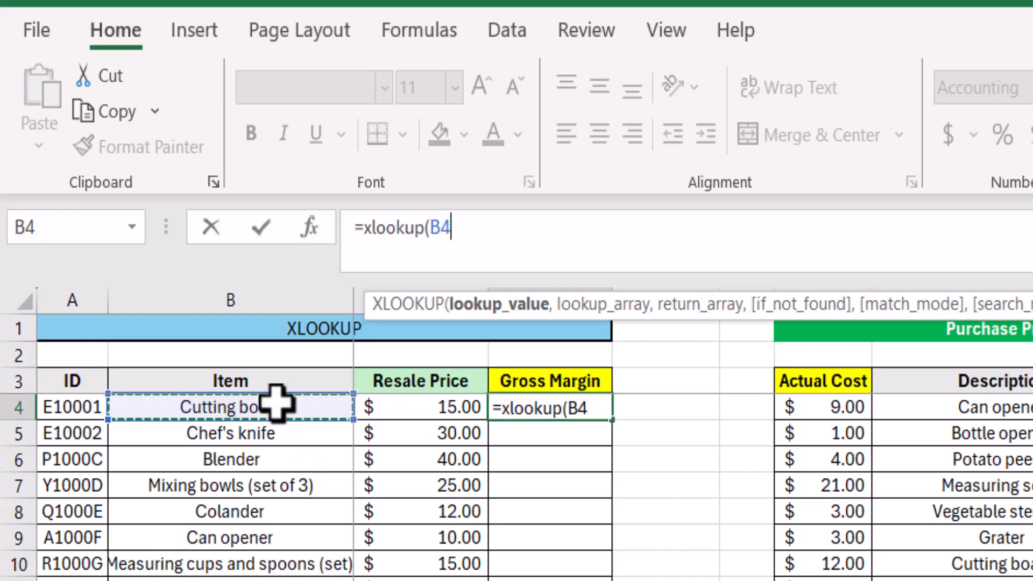
text(,)
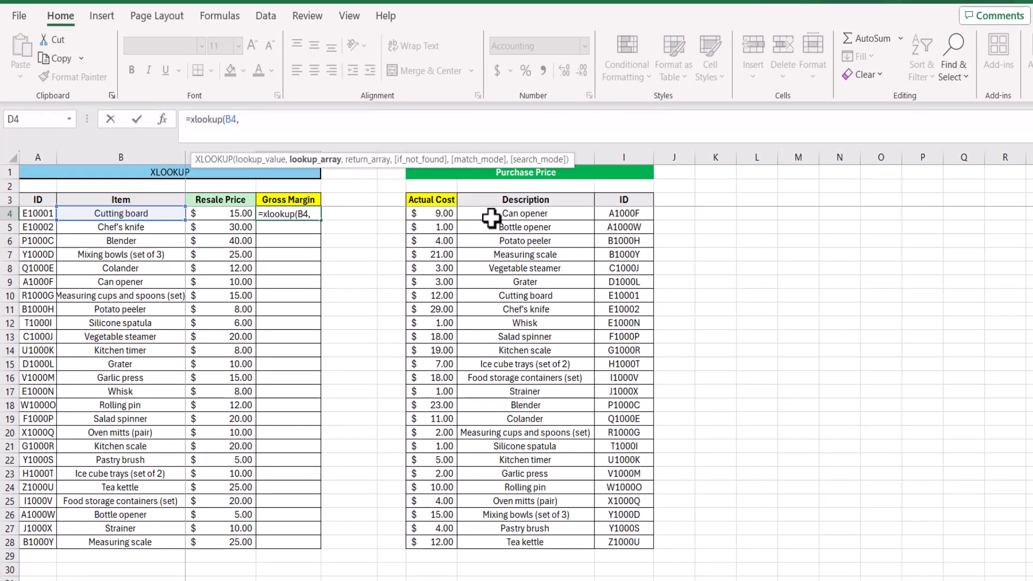
drag(516, 213, 549, 536)
key(F4)
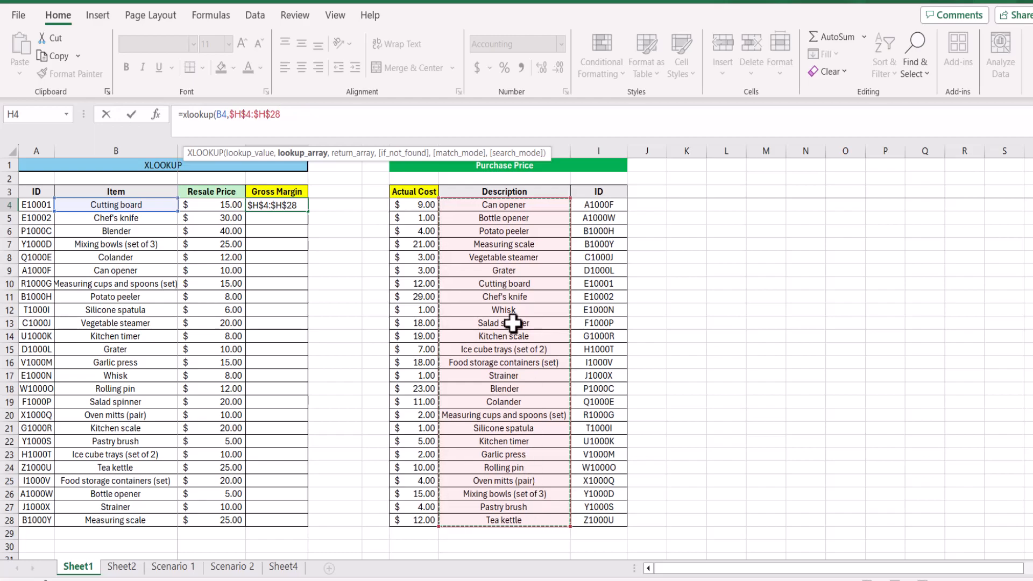
Step: Try the whole Description column H:H as the lookup array in place of the fixed range, and remove it again
drag(470, 152, 334, 161)
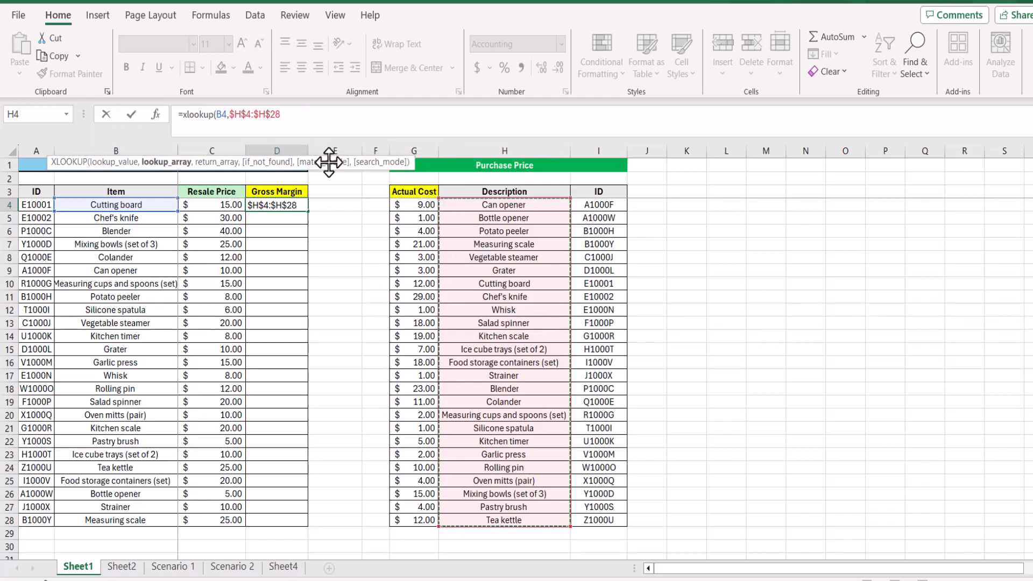
drag(295, 113, 234, 123)
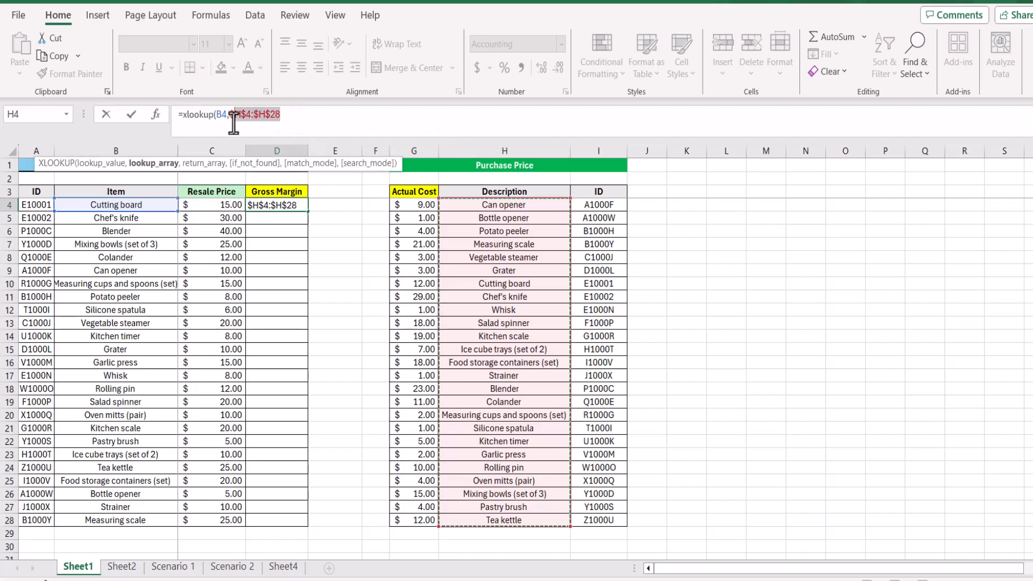
key(BackSpace)
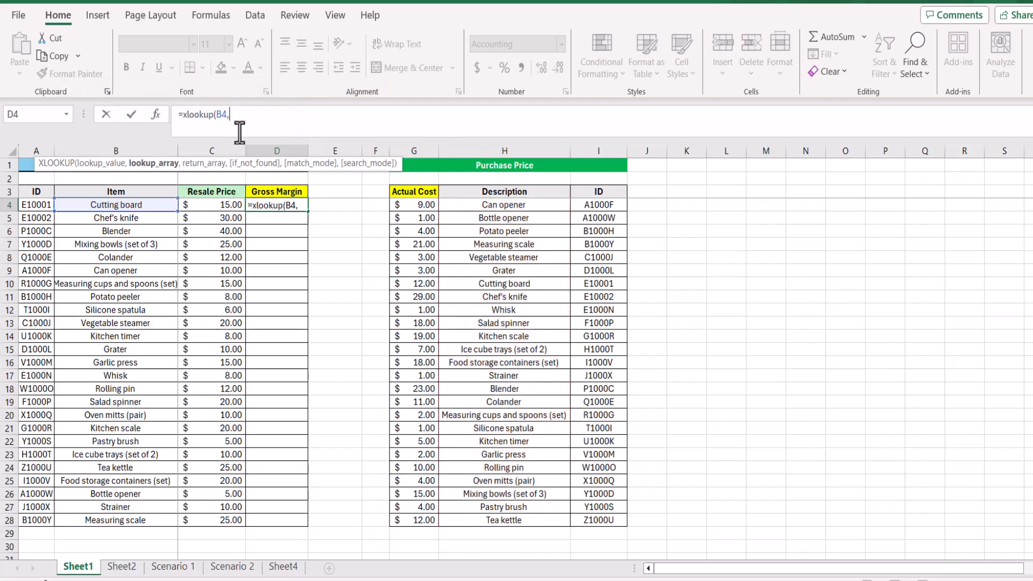
click(520, 149)
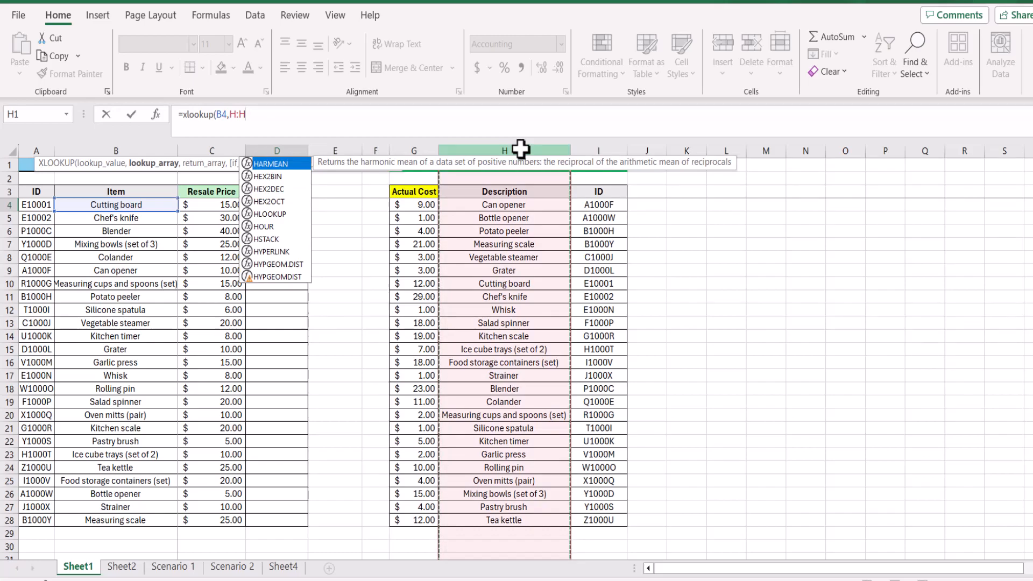
key(Escape)
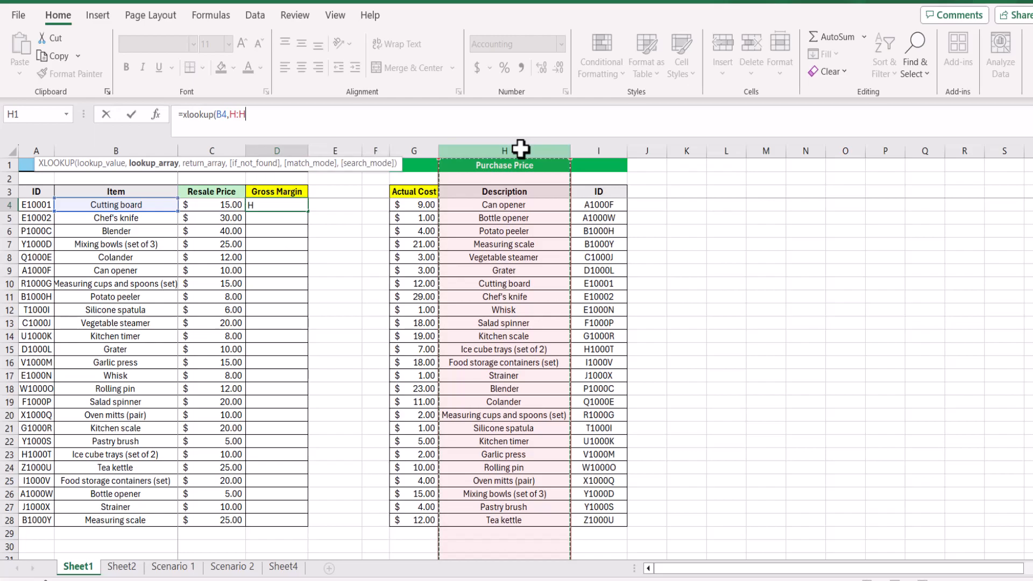
key(BackSpace)
key(BackSpace)
key(BackSpace)
key(BackSpace)
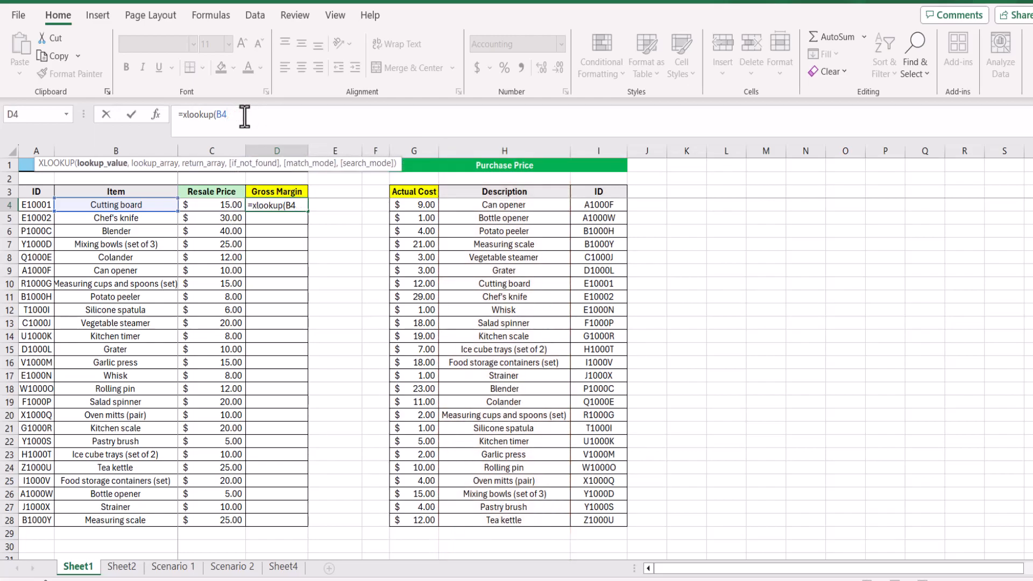
Step: Complete the XLOOKUP formula in D4 with lookup array $H$4:$H$28 and return array $G$4:$G$28, both as absolute references
text(,)
drag(518, 207, 528, 517)
key(F4)
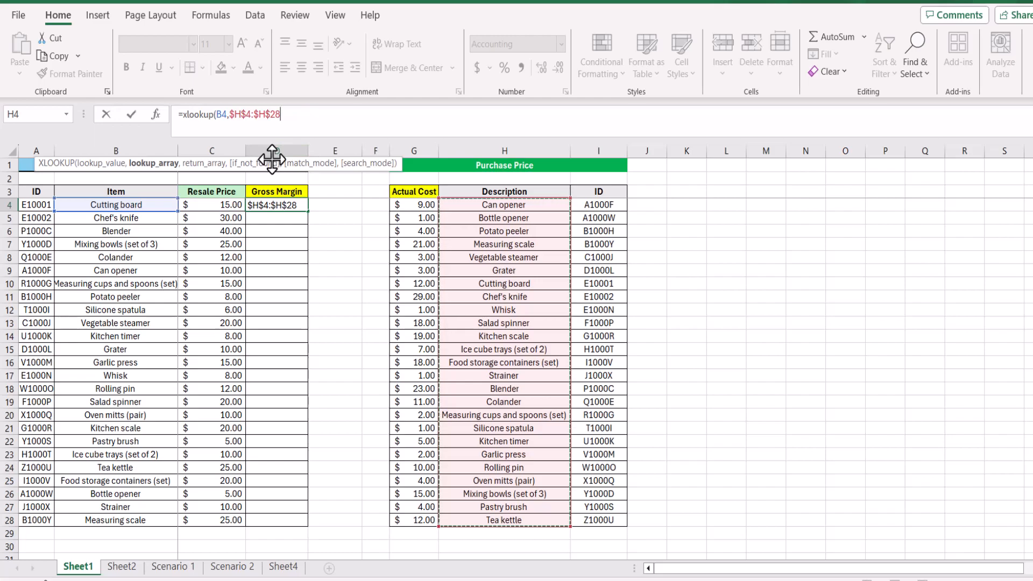
text(,)
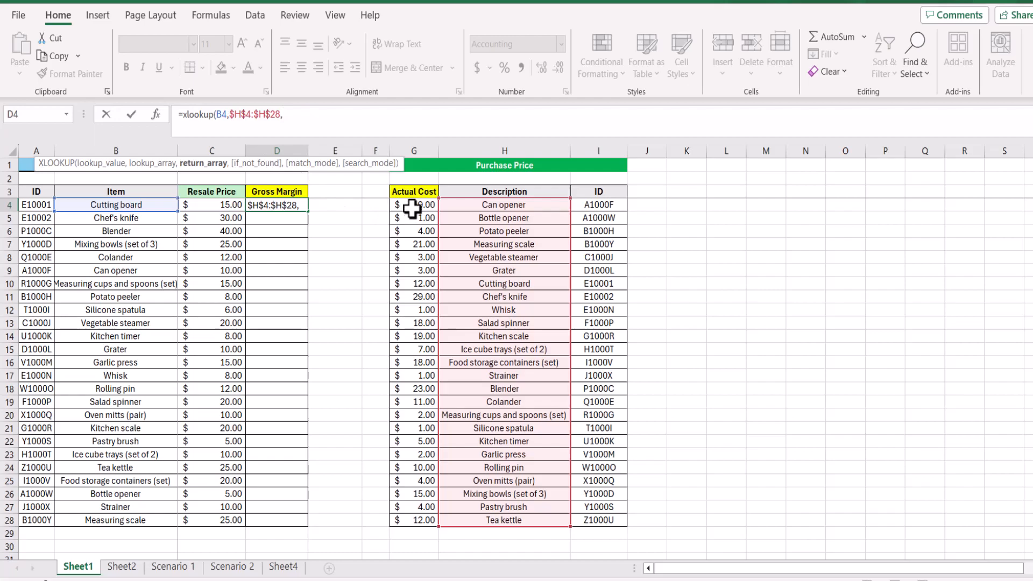
drag(419, 204, 429, 519)
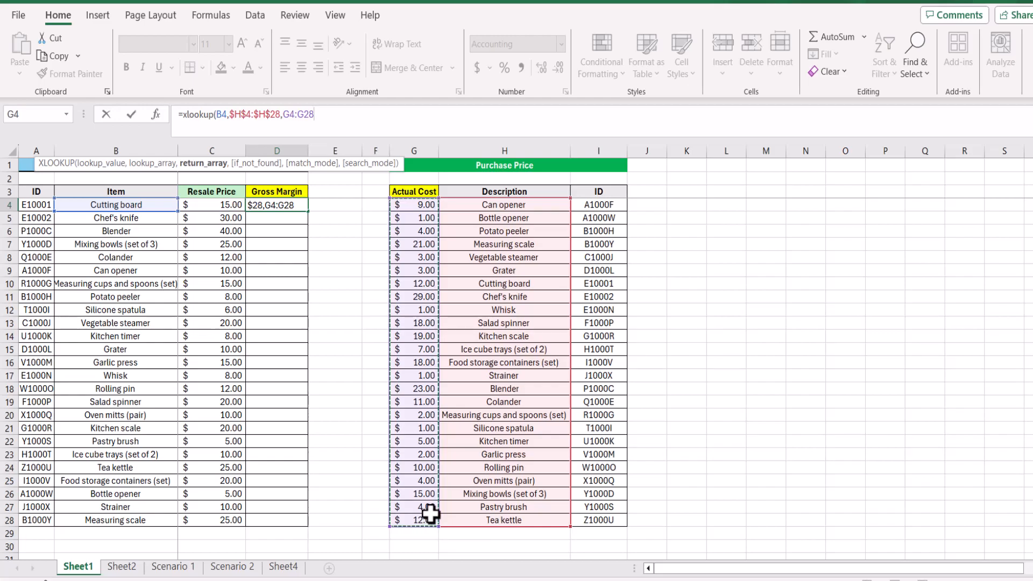
key(F4)
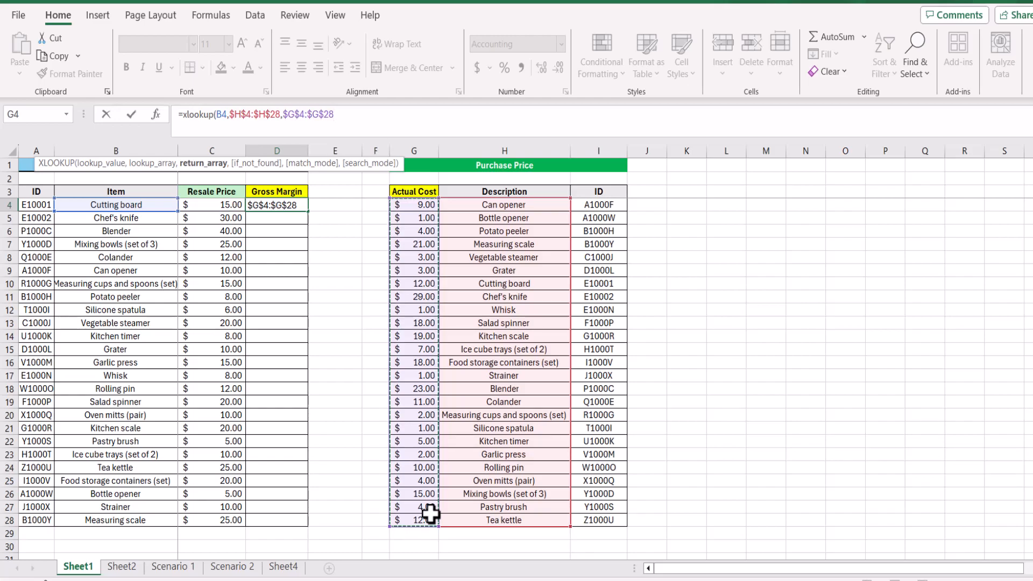
text())
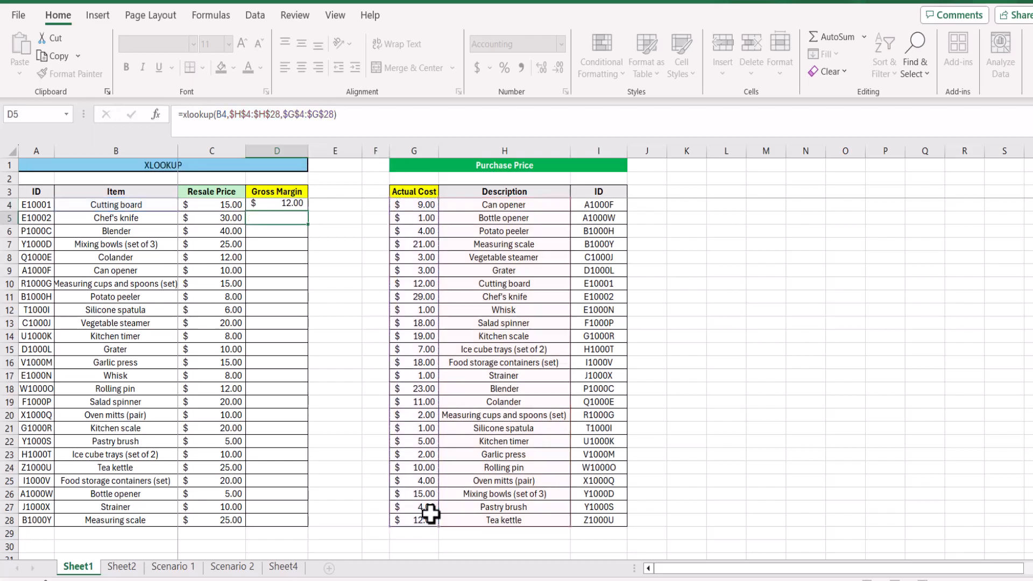
key(Return)
Step: Check the lookup result in D4 against the Cutting board's actual cost in the Purchase Price table
click(287, 206)
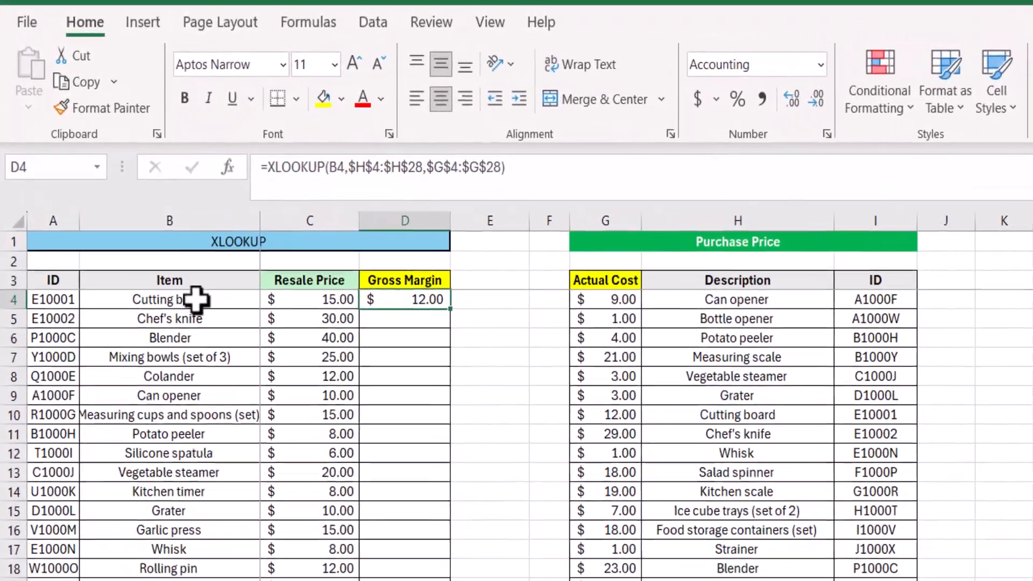
click(152, 228)
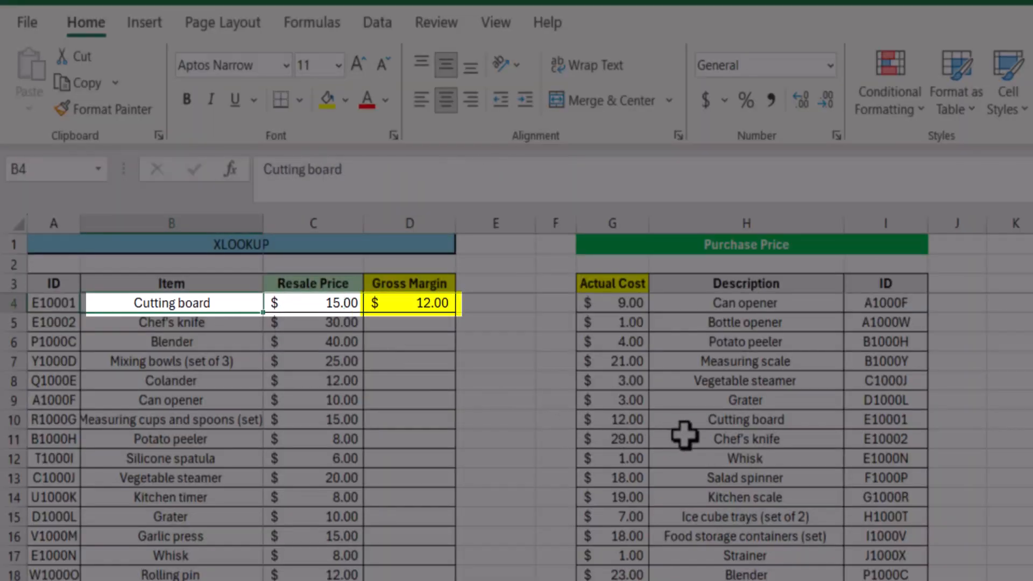
click(719, 419)
click(624, 422)
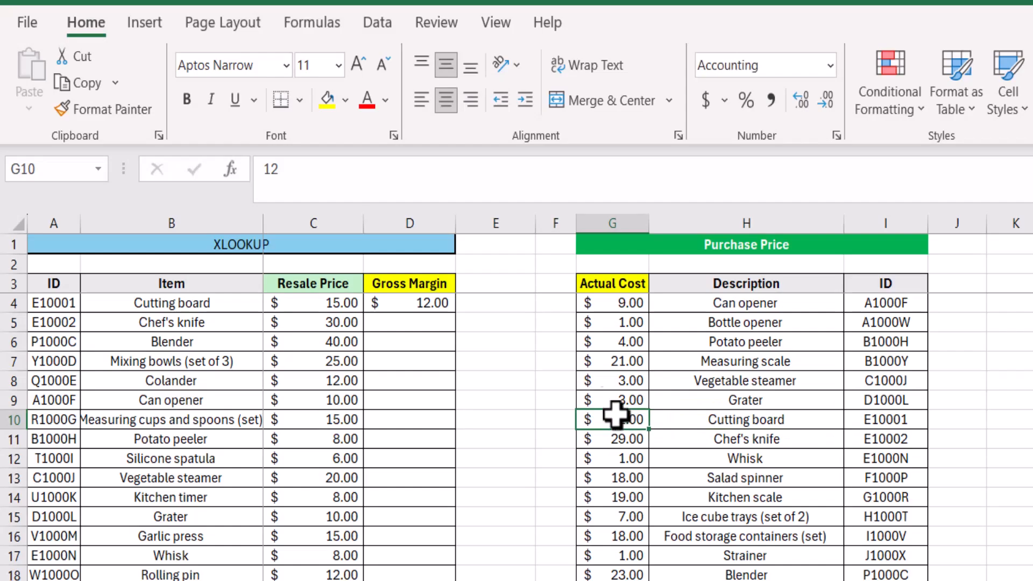
Step: Fill the XLOOKUP formula from D4 down the Gross Margin column to row 28
click(431, 303)
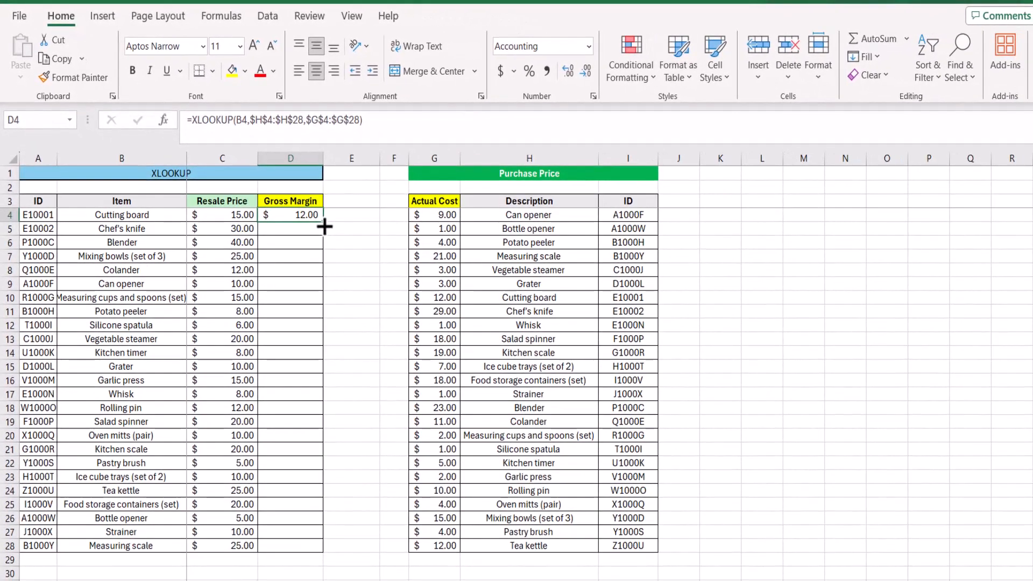
drag(330, 228, 322, 547)
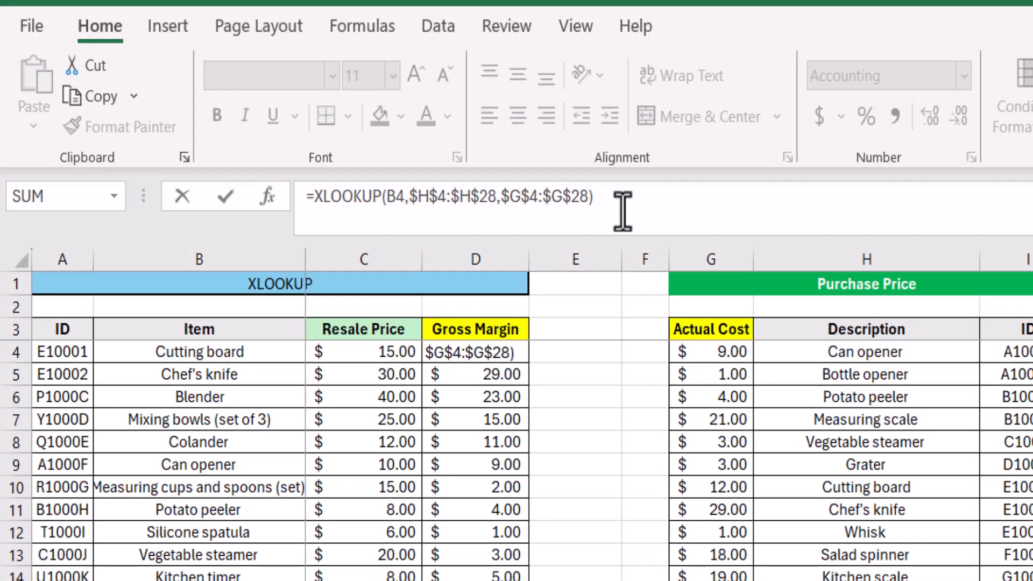
Step: Step through the optional if_not_found, match_mode and search_mode arguments of the XLOOKUP in D4 to view their choices
click(622, 211)
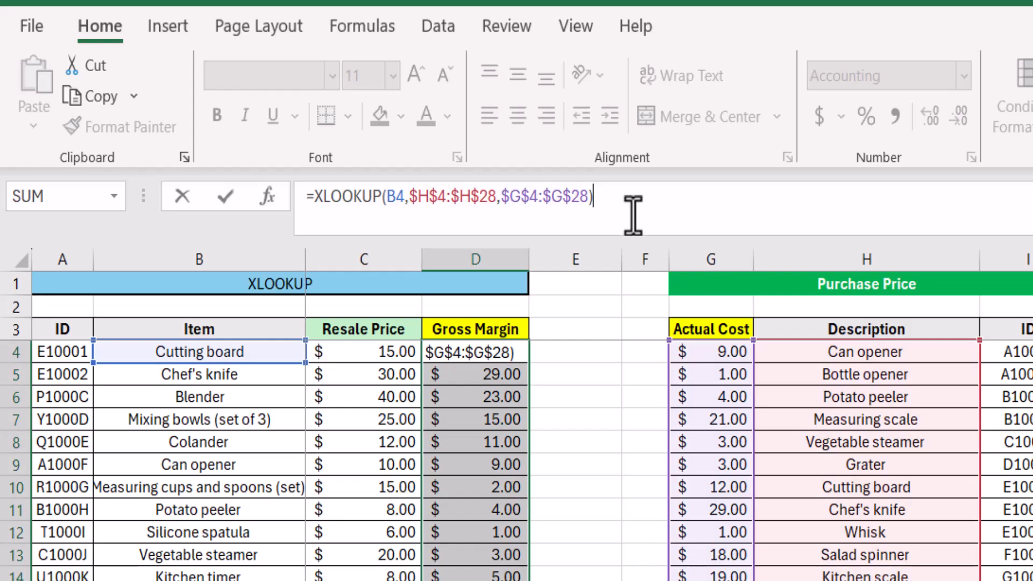
key(BackSpace)
text(,)
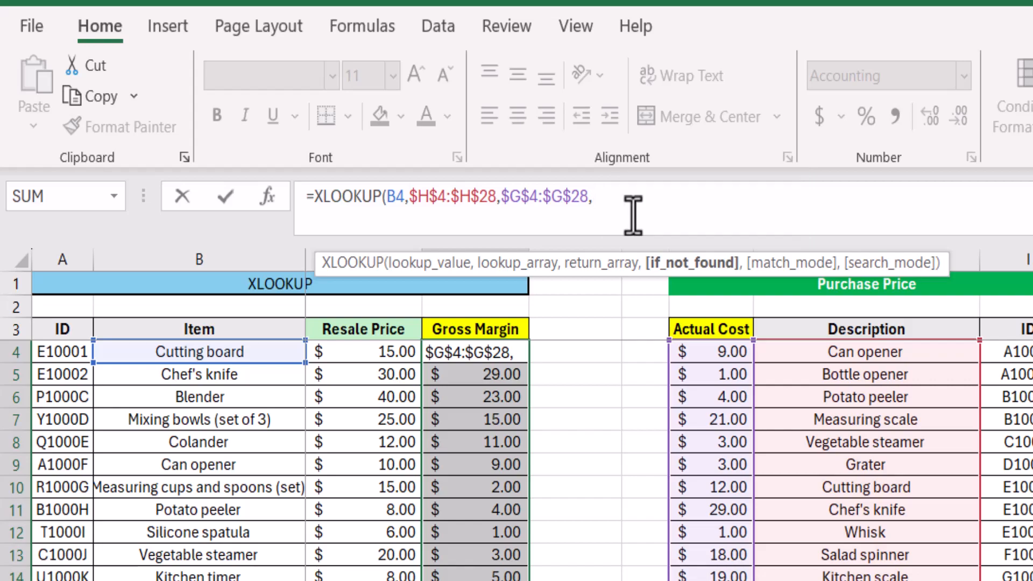
text(,)
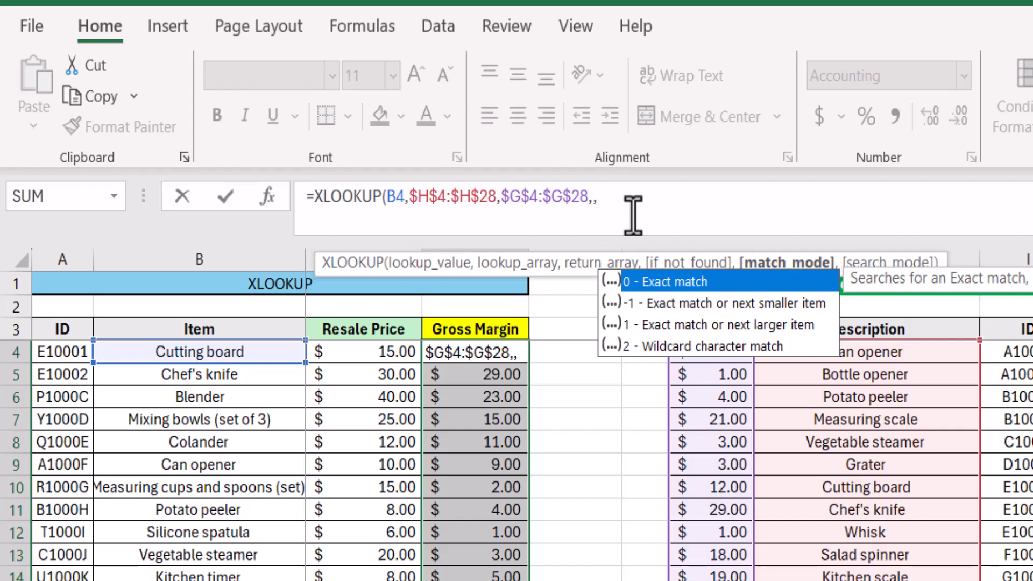
text(,)
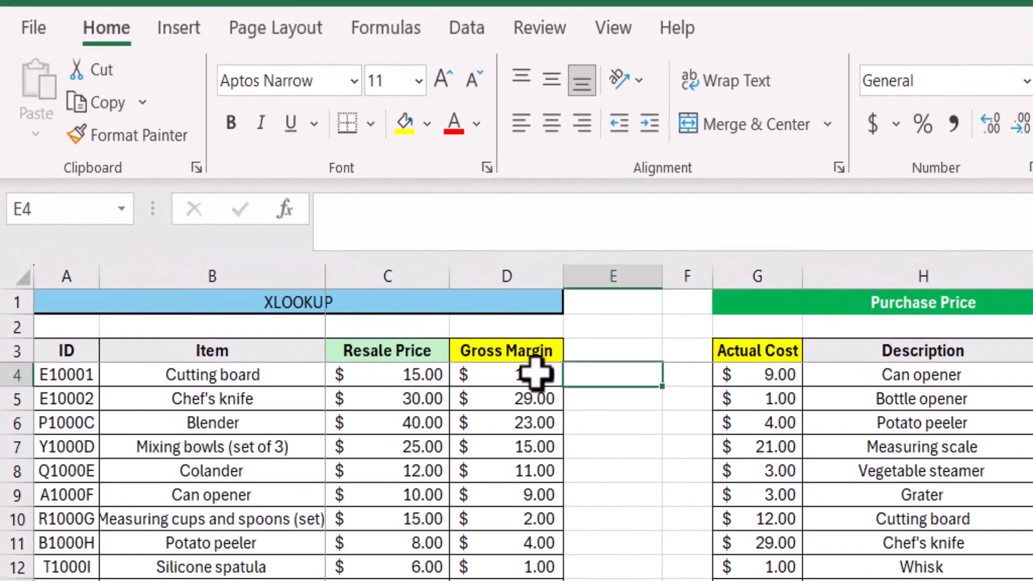
Step: Turn D4 into a gross margin calculation with the formula =(C4-XLOOKUP(B4,$H$4:$H$28,$G$4:$G$28))/C4
click(535, 372)
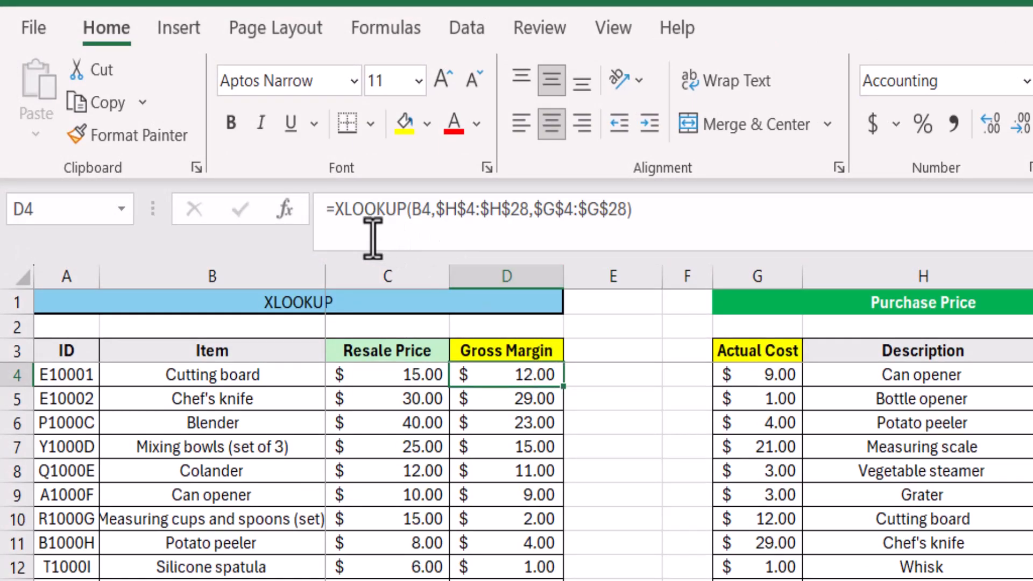
click(334, 210)
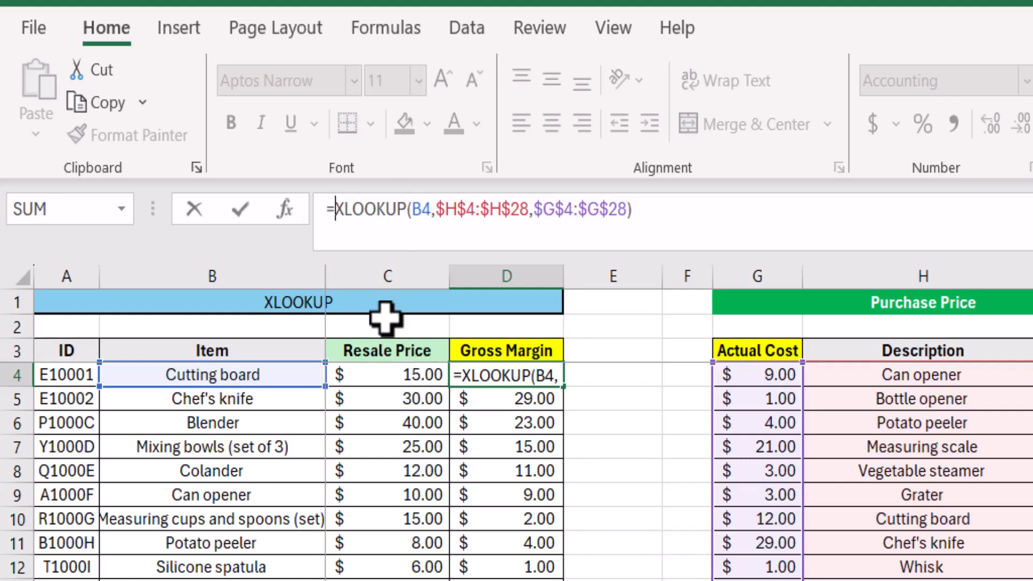
click(387, 371)
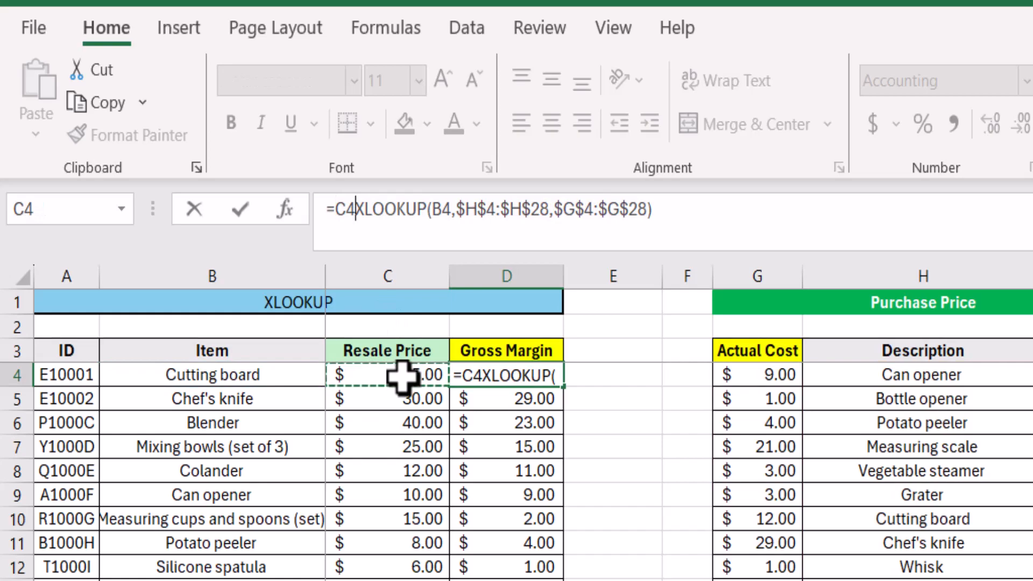
text(-)
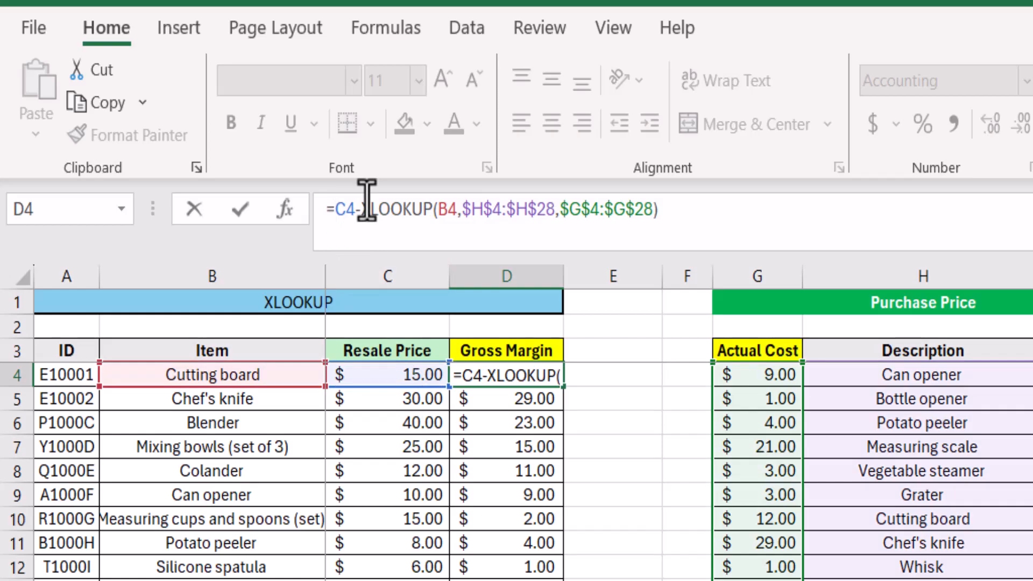
text(()
click(678, 214)
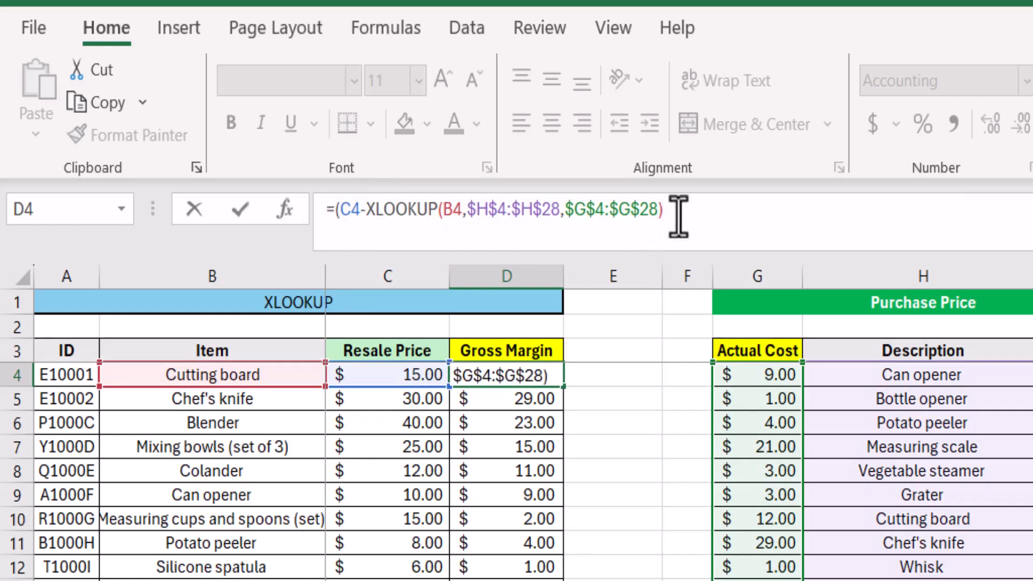
text()/)
click(391, 374)
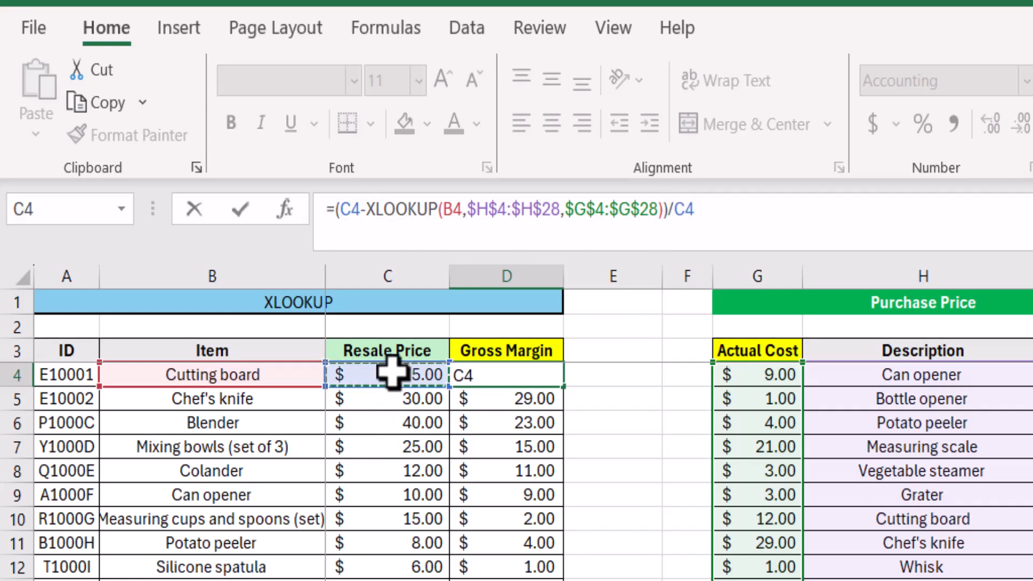
key(Return)
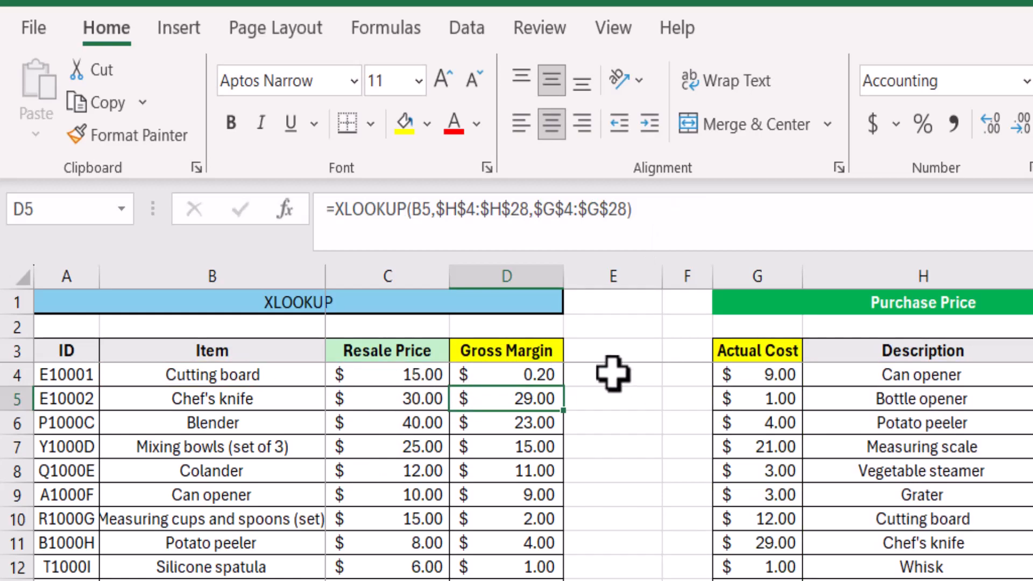
Step: Format the gross margin in D4 as a percentage and fill it down the column to D28
click(512, 375)
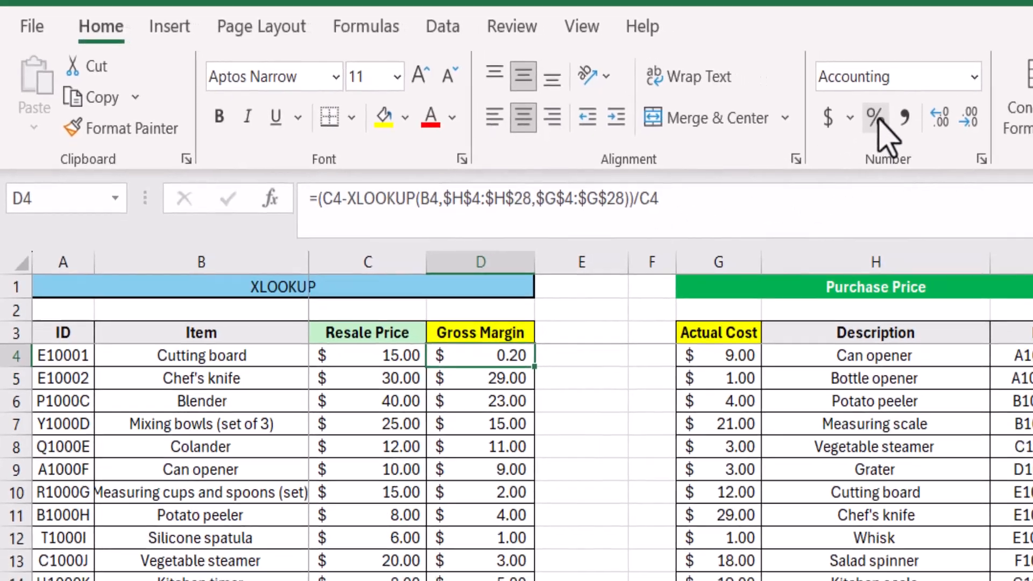
click(922, 124)
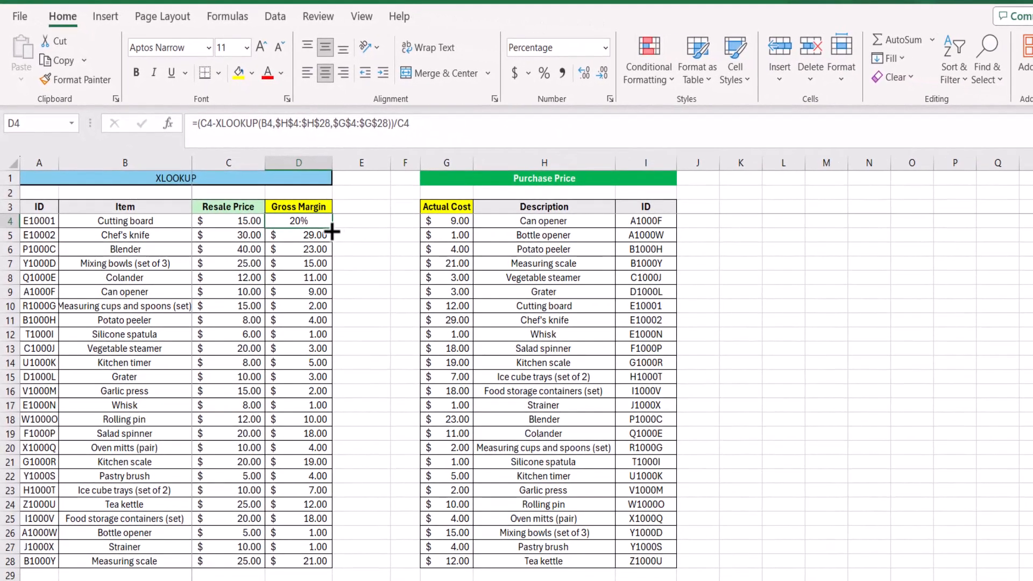
double_click(331, 232)
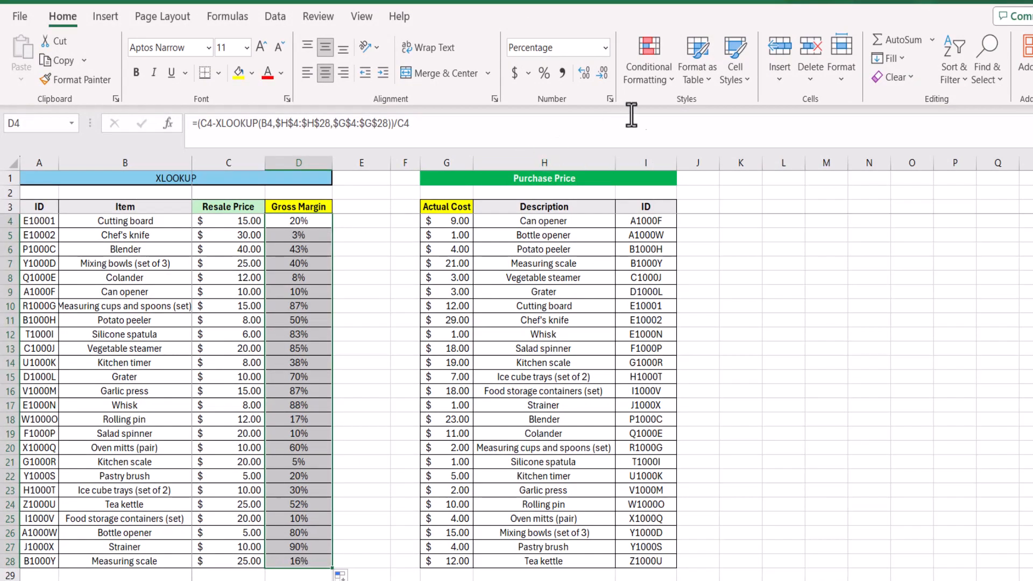
Step: Apply the Green - Yellow - Red Color Scale conditional formatting to the gross margins in D4:D28
click(651, 81)
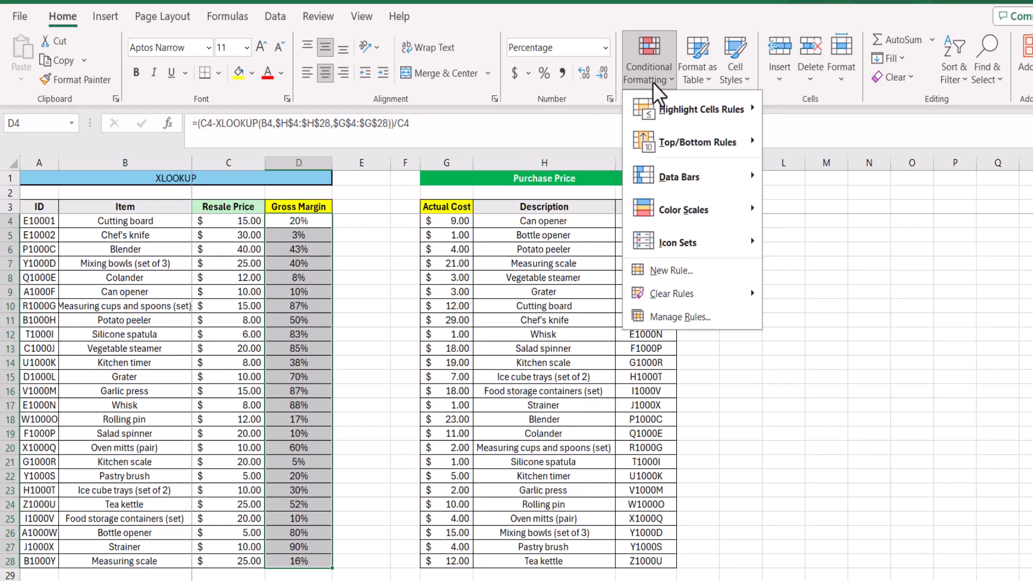
mouse_move(680, 212)
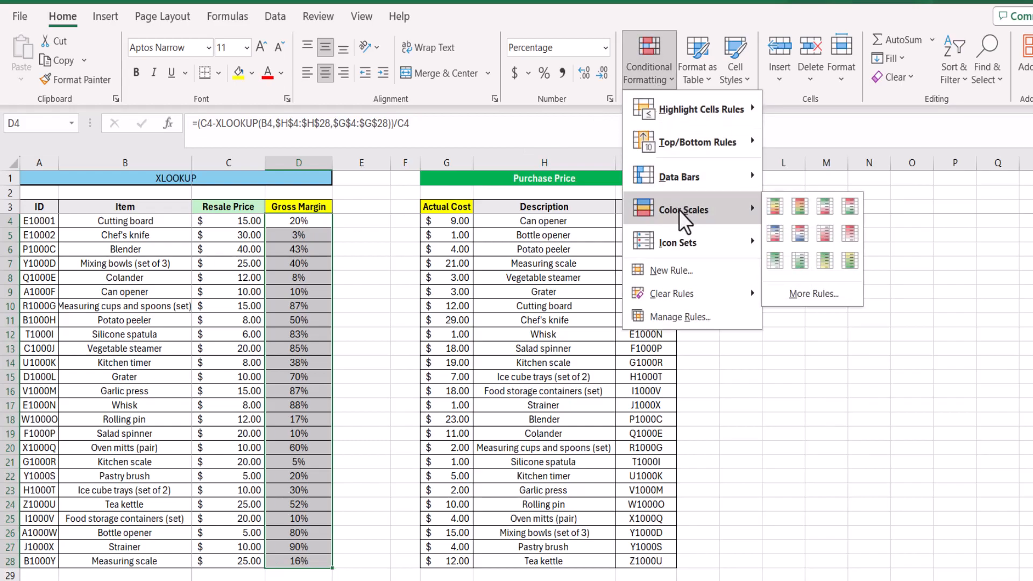
click(773, 206)
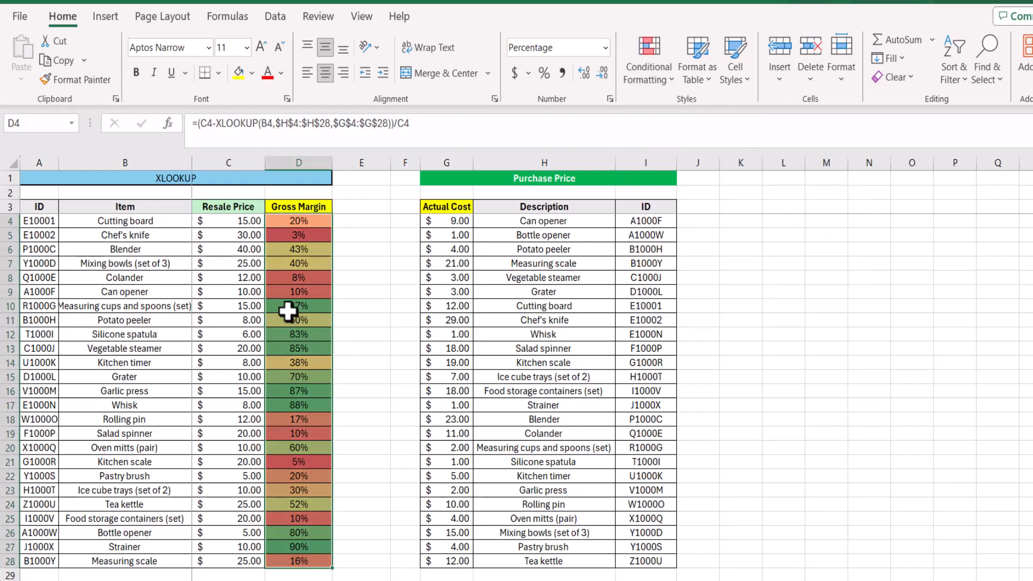
click(298, 305)
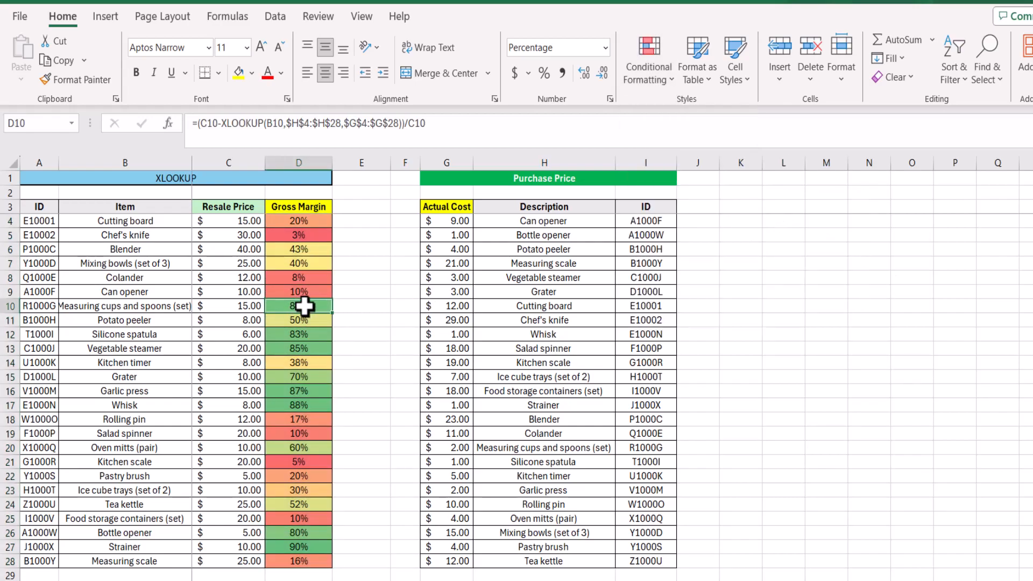